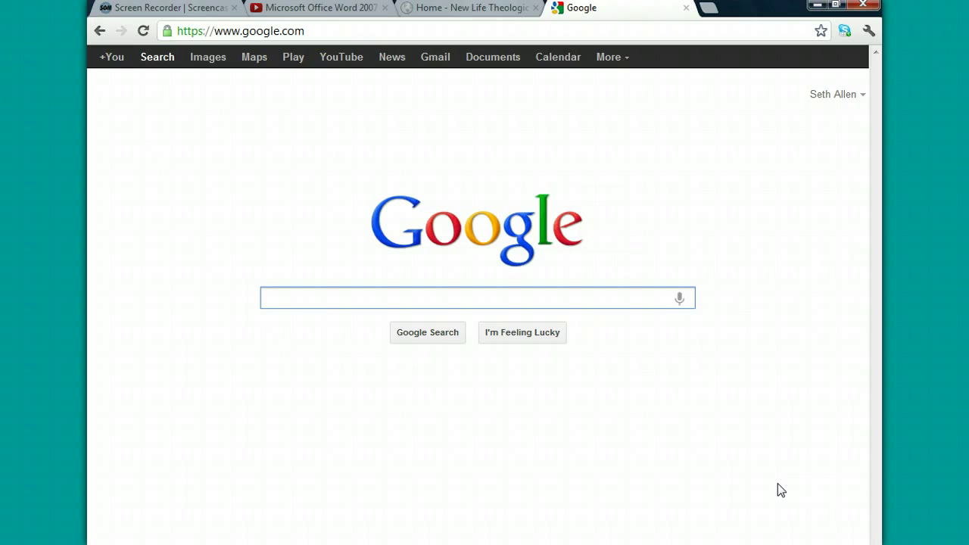
# - Go to the New Life Library website at nltslibrary.info
pyautogui.click(338, 26)
pyautogui.write('nl')
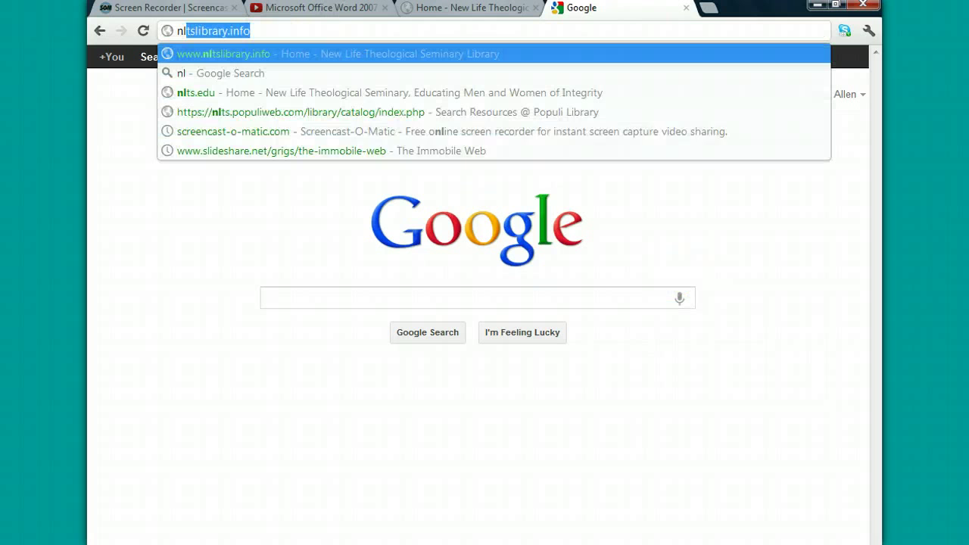
pyautogui.write('tslibrary.info')
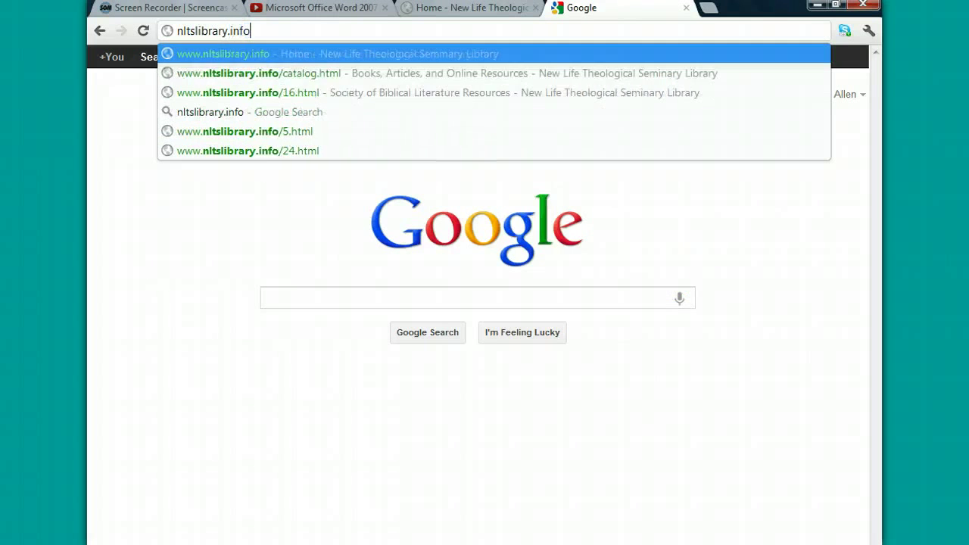
pyautogui.press('Return')
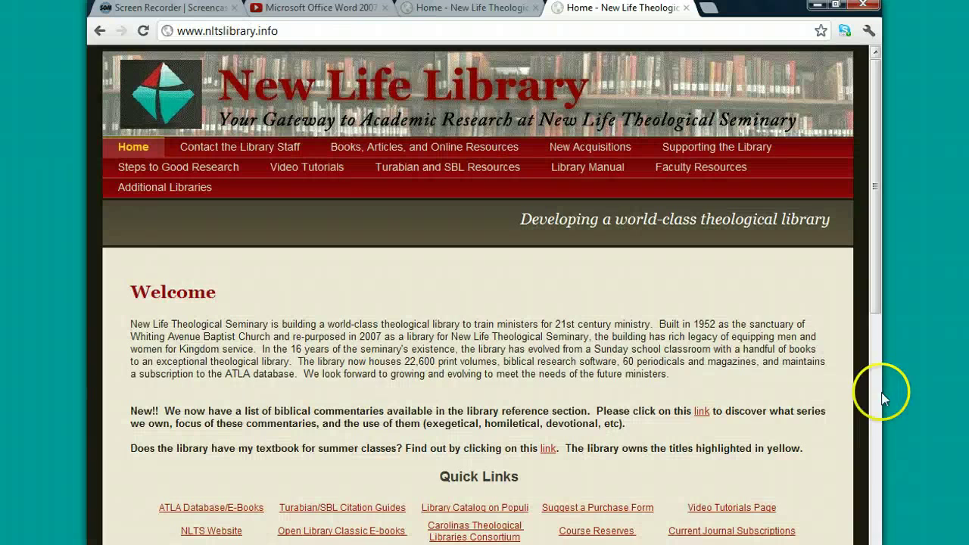
# - Open the Turabian/SBL Citation Guides quick link and go to the SBL Resources for graduate students
pyautogui.moveTo(872, 313); pyautogui.dragTo(877, 347)
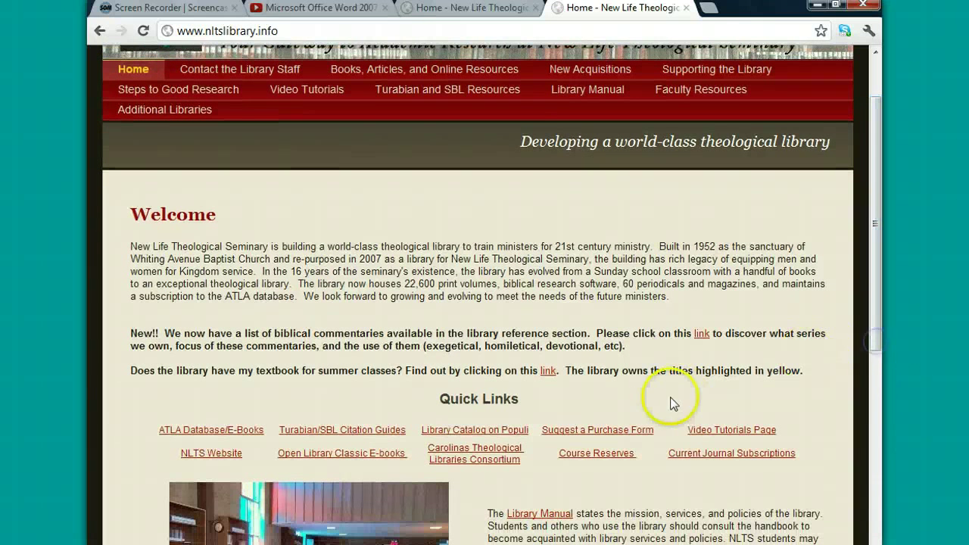
pyautogui.click(341, 430)
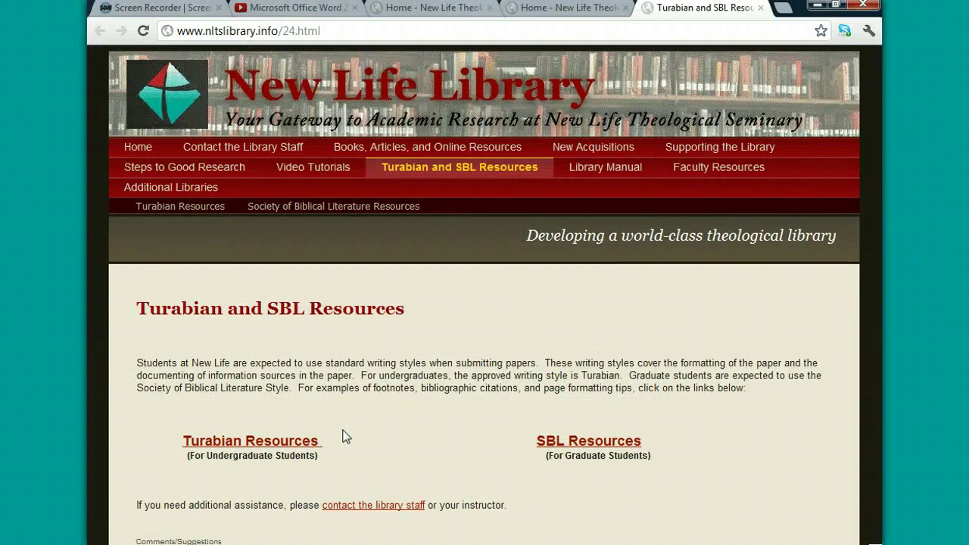
pyautogui.click(586, 453)
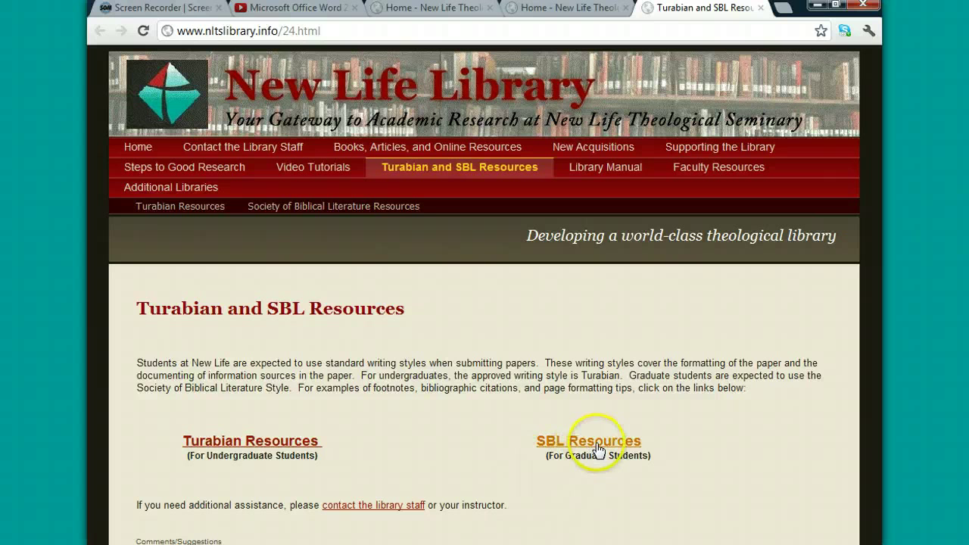
pyautogui.click(598, 448)
# - Look through the SBL formatting aides and source list, and jump to the Electronic Sources citation examples
pyautogui.moveTo(880, 184); pyautogui.dragTo(881, 237)
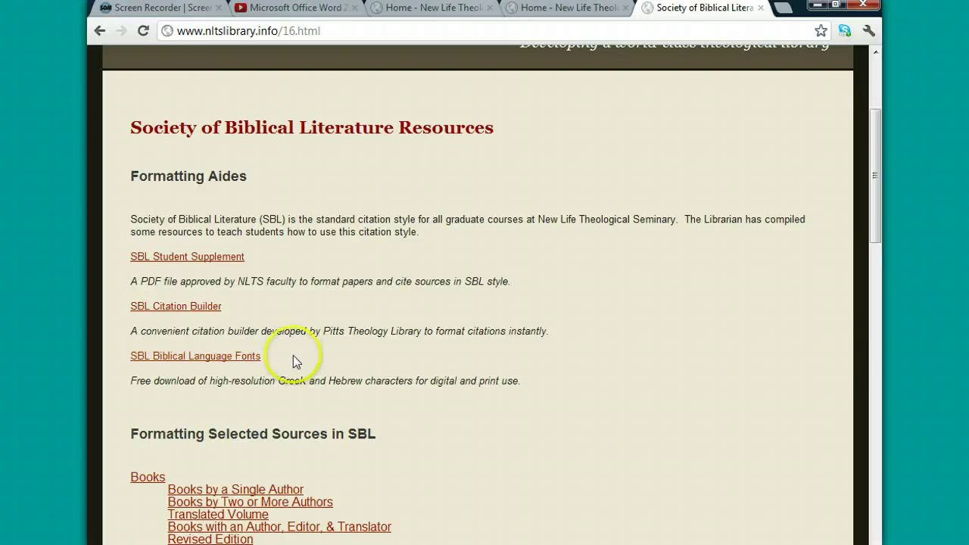
pyautogui.moveTo(879, 223); pyautogui.dragTo(877, 307)
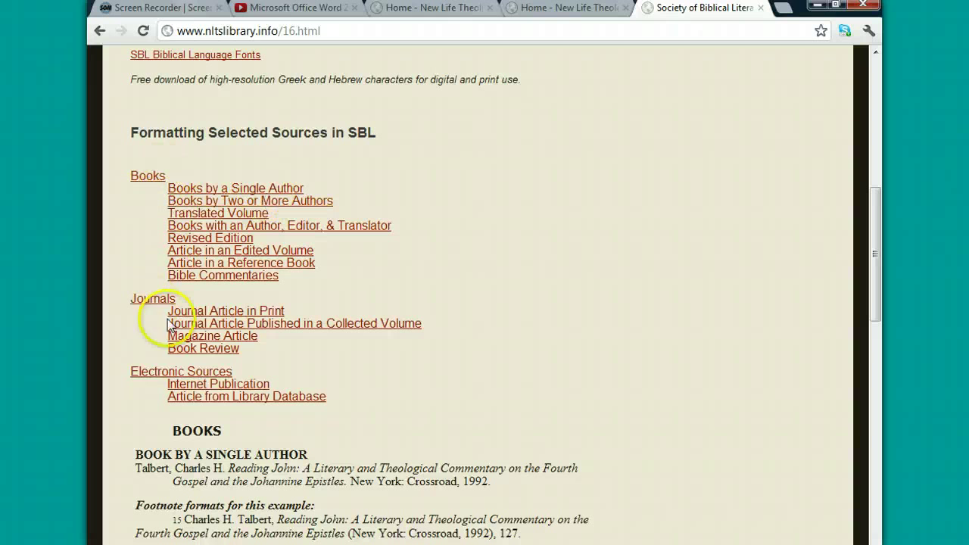
pyautogui.click(218, 372)
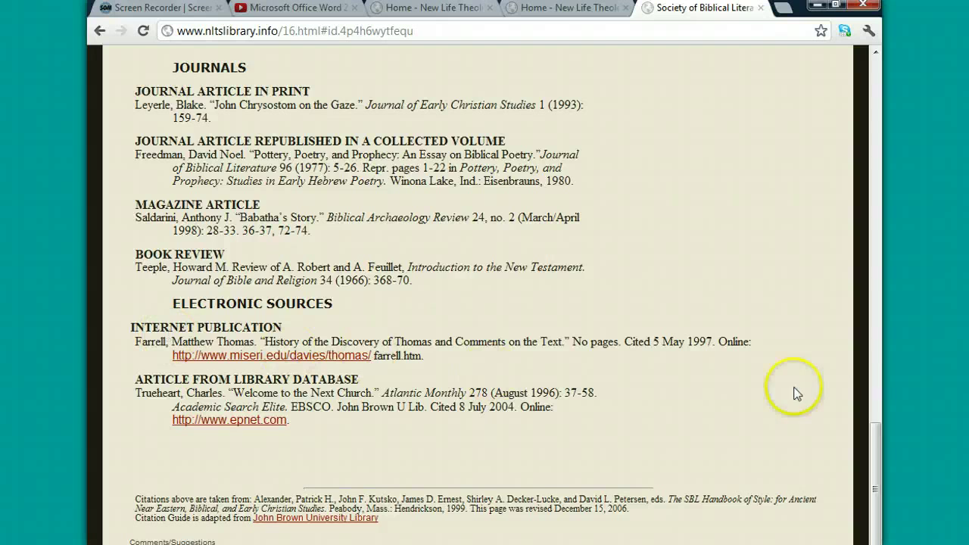
# - Open the SBL Citation Builder from the formatting aides and choose the form for a book with 1, 2, or 3 authors
pyautogui.moveTo(880, 446); pyautogui.dragTo(879, 144)
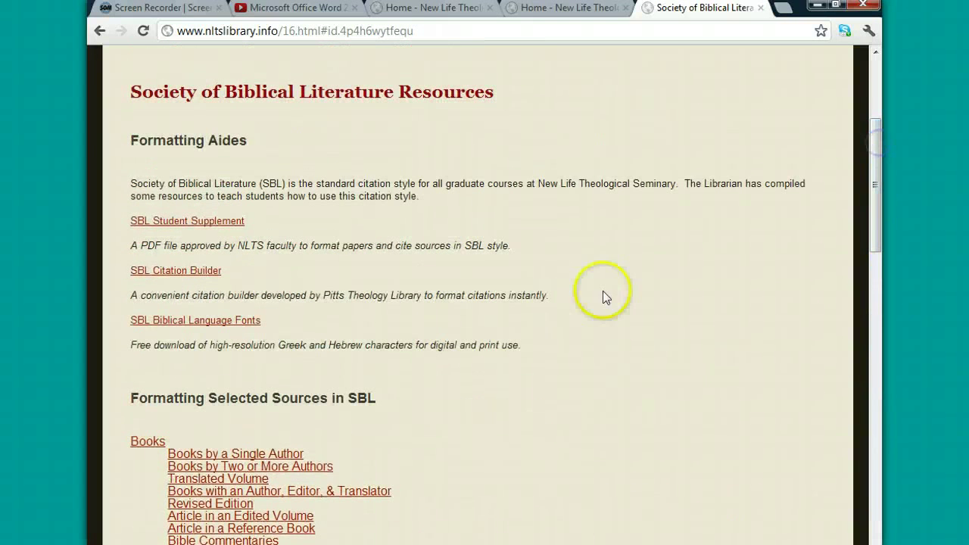
pyautogui.click(196, 279)
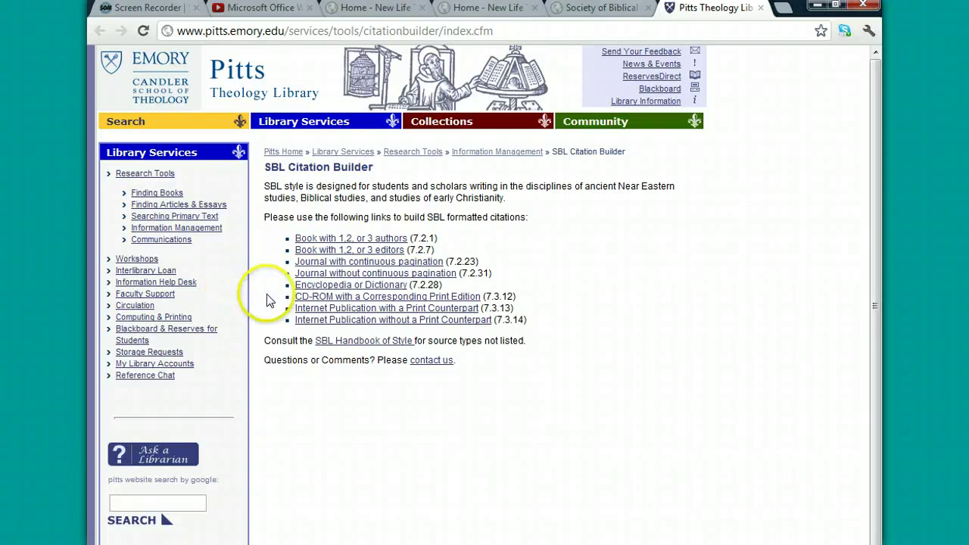
pyautogui.click(331, 242)
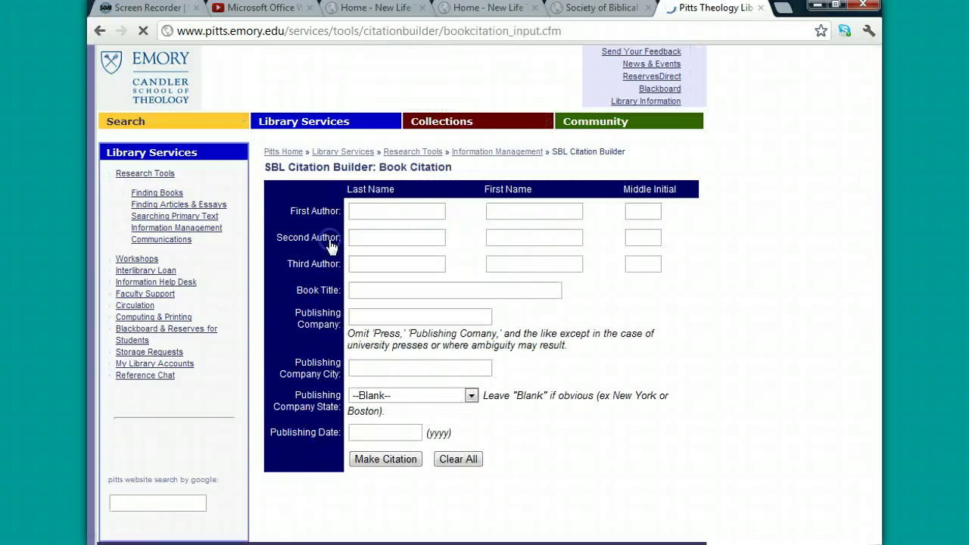
# - Enter the first author's last and first name and the book title "The Oxford Guide to Library Research" in the citation form
pyautogui.click(374, 211)
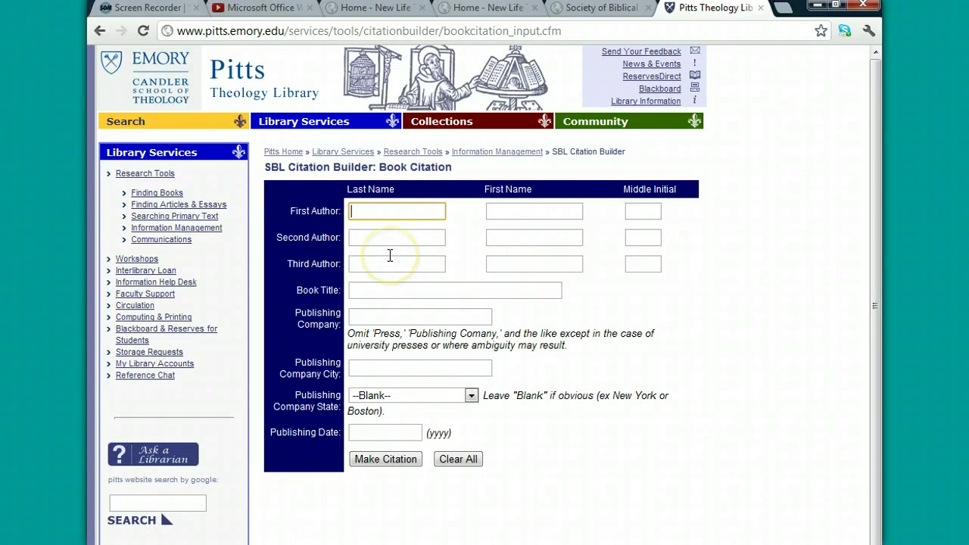
pyautogui.write('Mann')
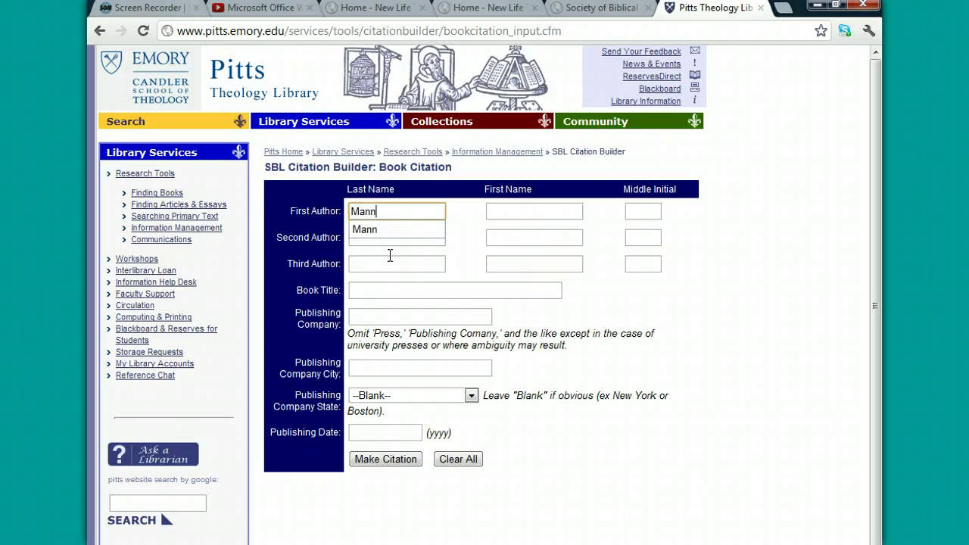
pyautogui.press('Tab')
pyautogui.write('Thomas')
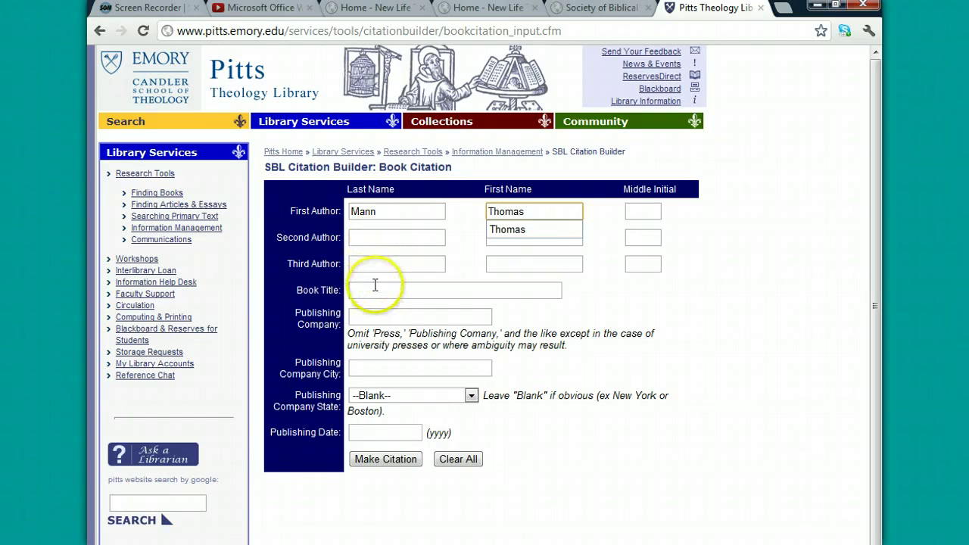
pyautogui.click(373, 285)
pyautogui.write('The ')
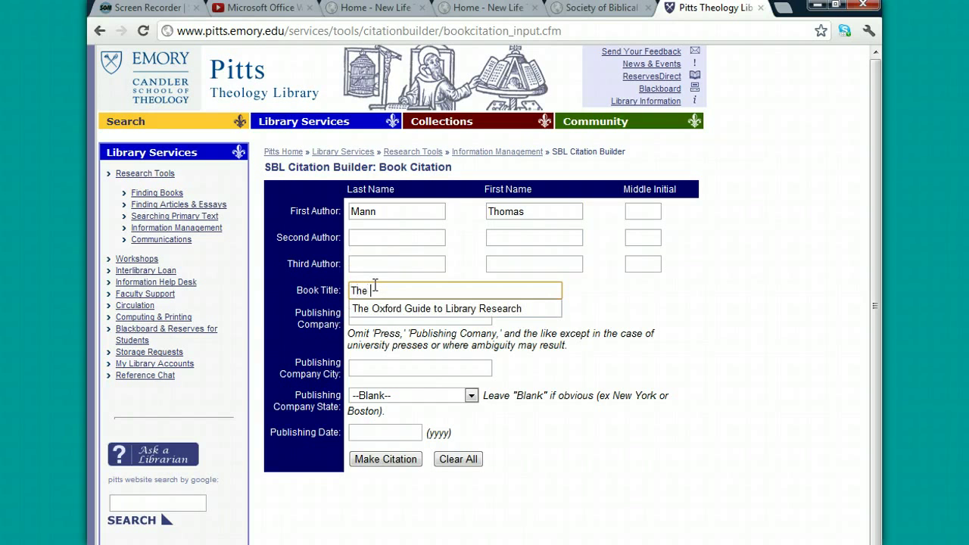
pyautogui.write('Oxford Guide to Library Research')
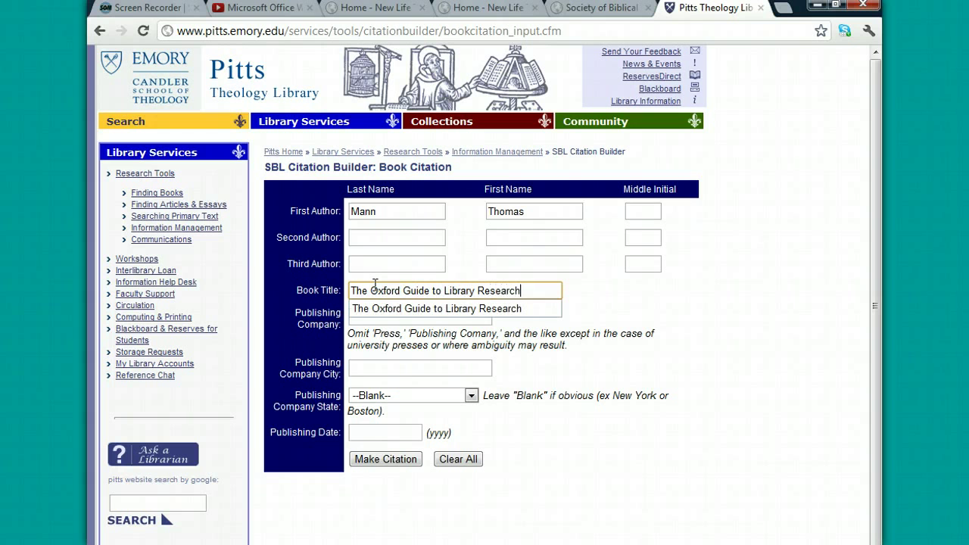
pyautogui.click(613, 318)
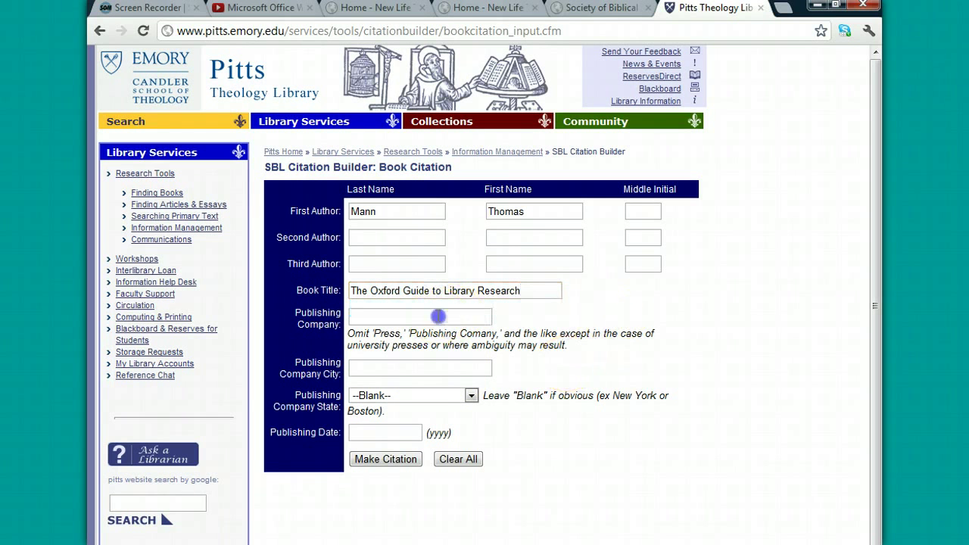
# - Fill in Oxford University Press as publisher, New York as its city and 2005 as publishing date, and generate the citation
pyautogui.click(438, 316)
pyautogui.write('Oxford U')
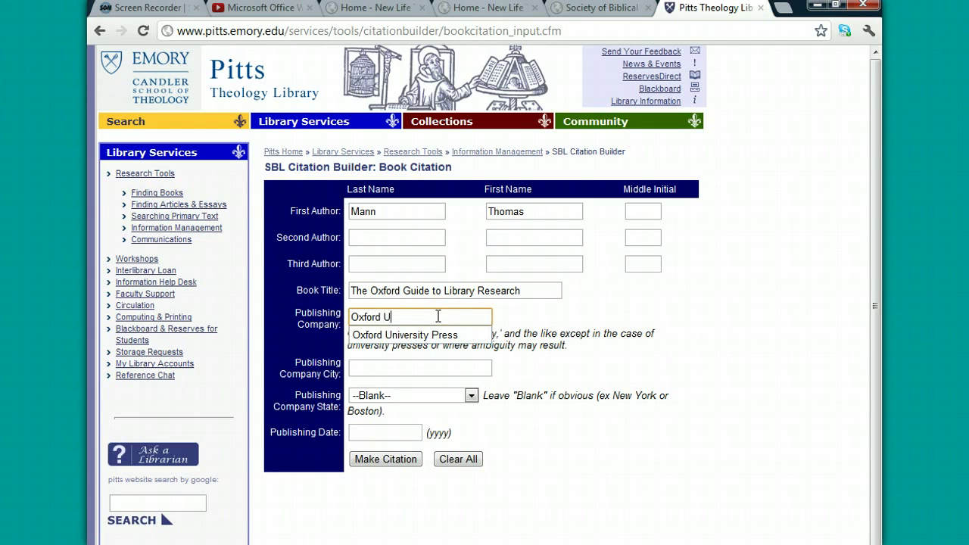
pyautogui.write('niversity Press')
pyautogui.click(430, 374)
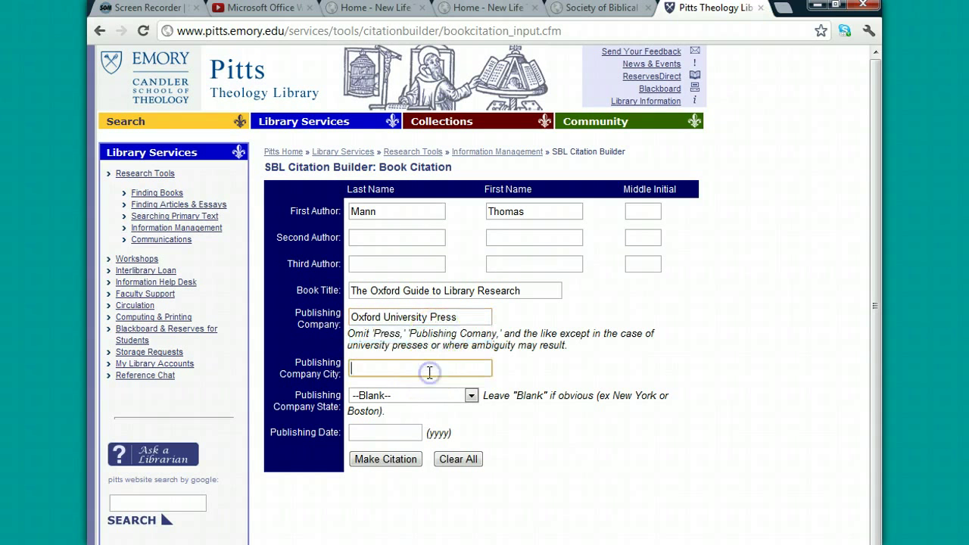
pyautogui.write('New York')
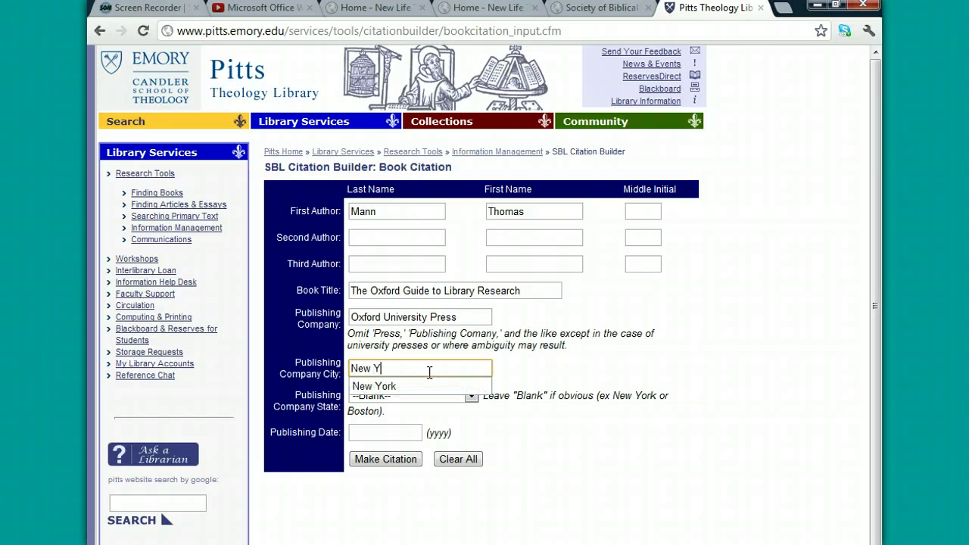
pyautogui.click(398, 429)
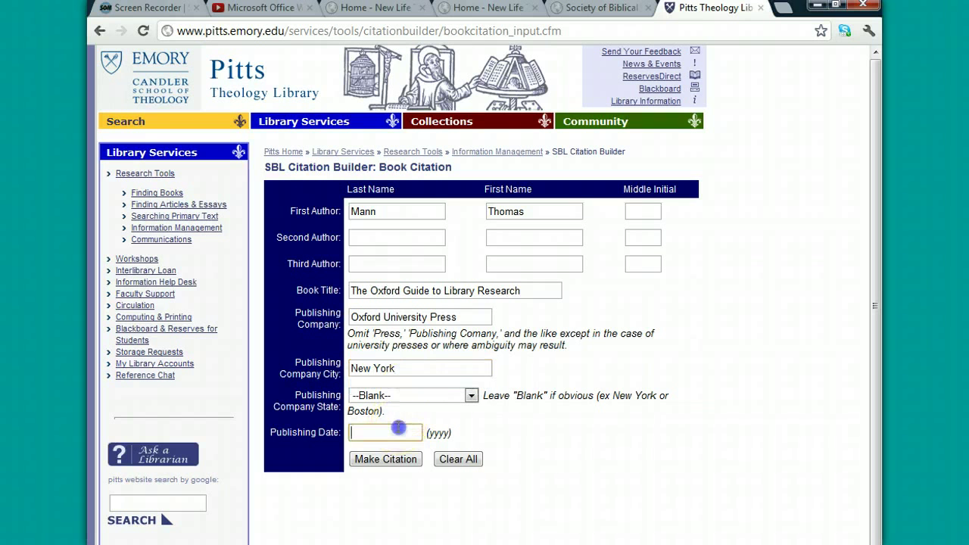
pyautogui.write('2005')
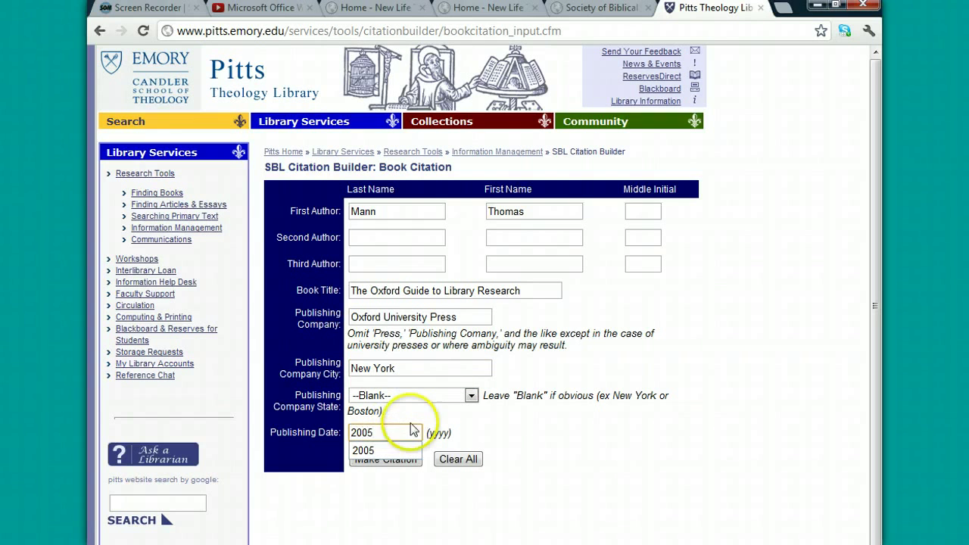
pyautogui.click(529, 430)
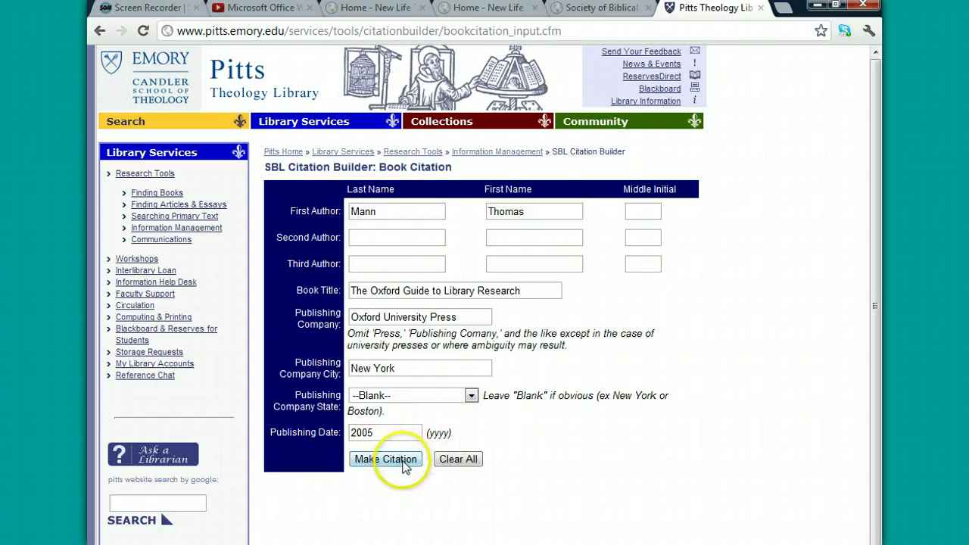
pyautogui.click(404, 459)
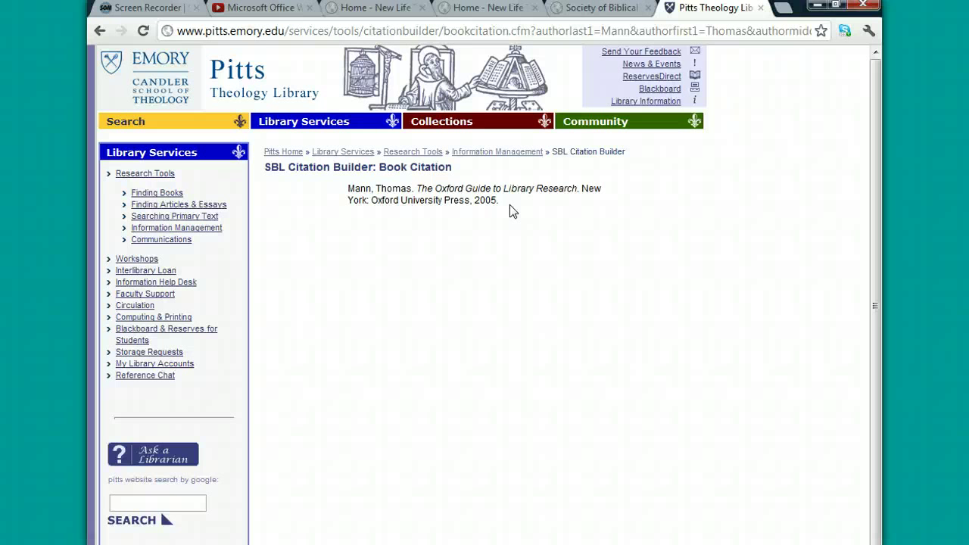
# - Copy the entire generated book citation and paste it into the blank Microsoft Word document
pyautogui.moveTo(506, 206); pyautogui.dragTo(350, 189)
pyautogui.hotkey('ctrl', 'c')
pyautogui.rightClick(365, 188)
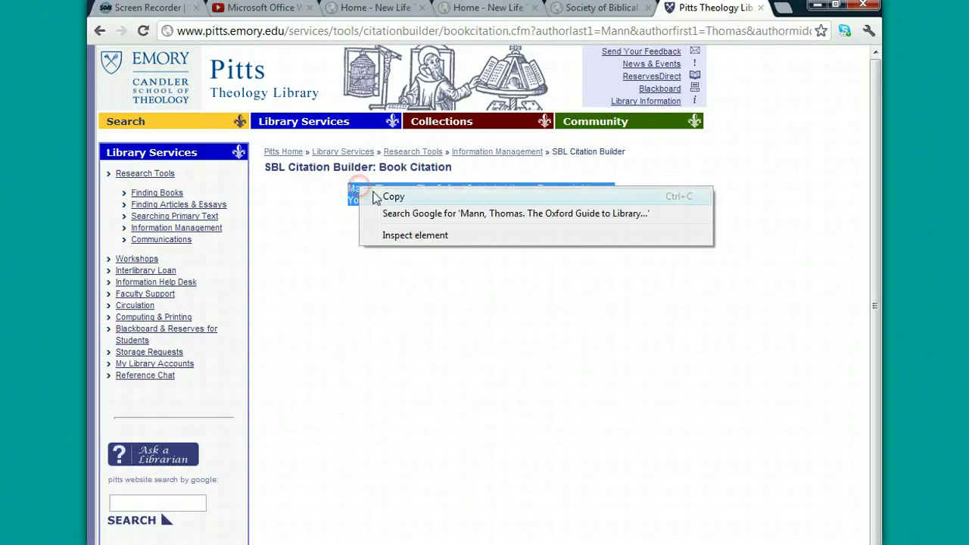
pyautogui.click(382, 195)
pyautogui.hotkey('alt', 'Tab')
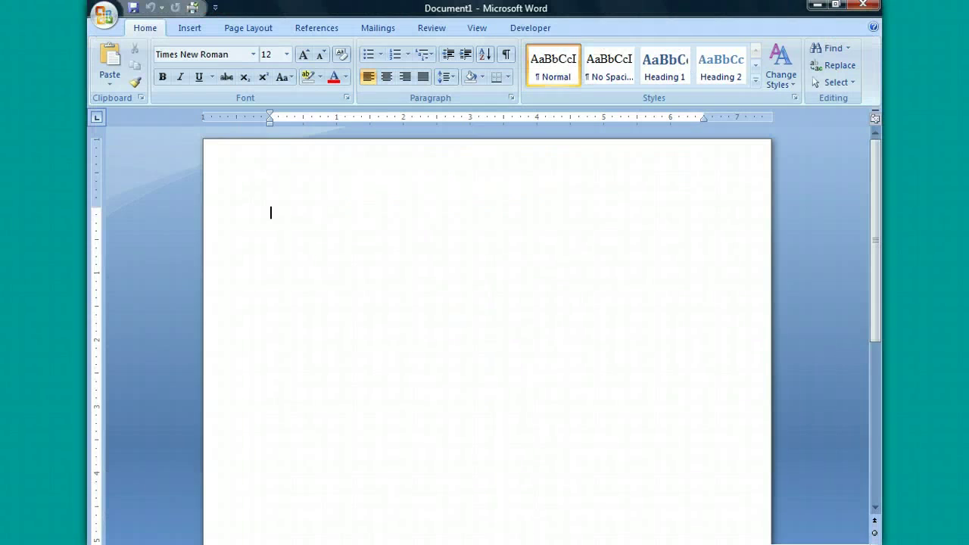
pyautogui.rightClick(307, 238)
pyautogui.click(345, 281)
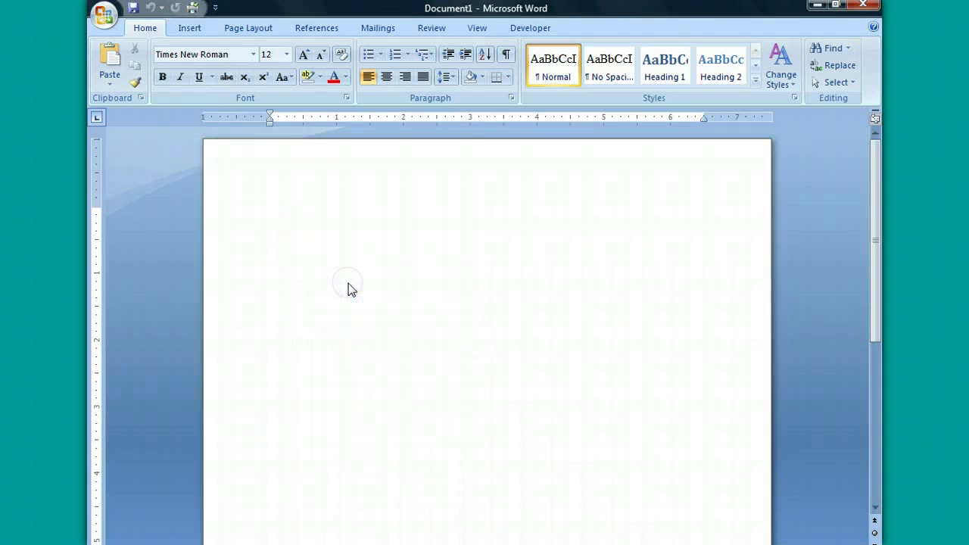